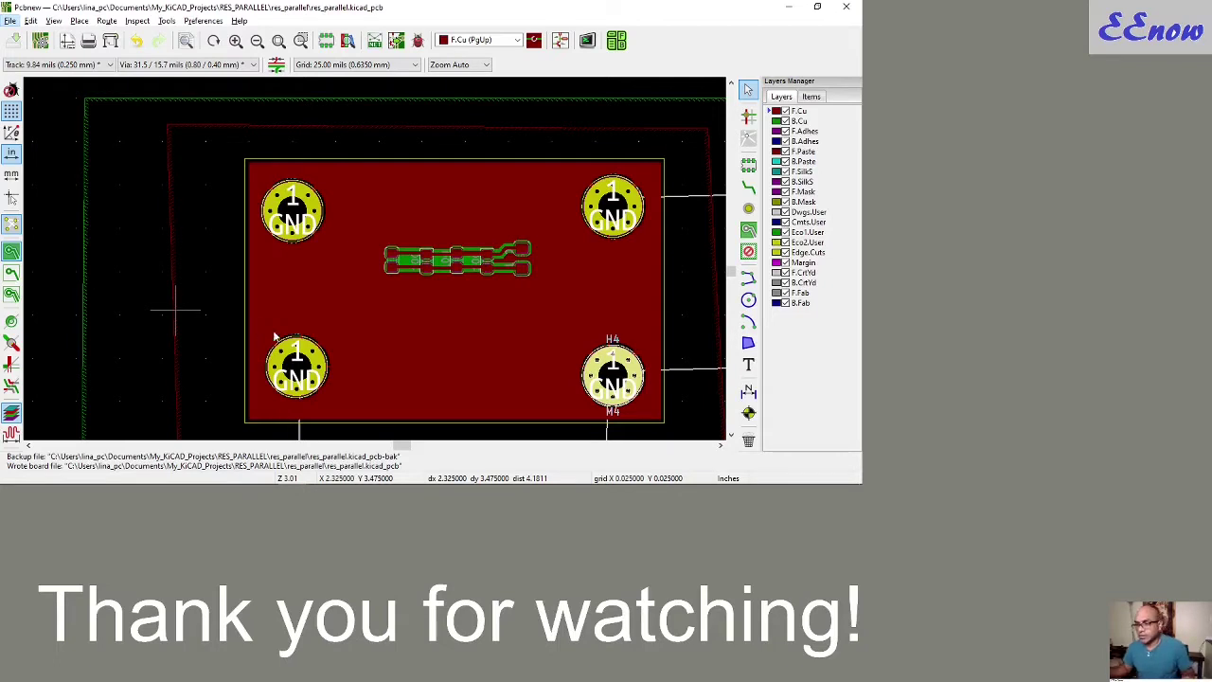
- Move mounting hole H2 rightward along the bottom edge, away from the corner
click(303, 371)
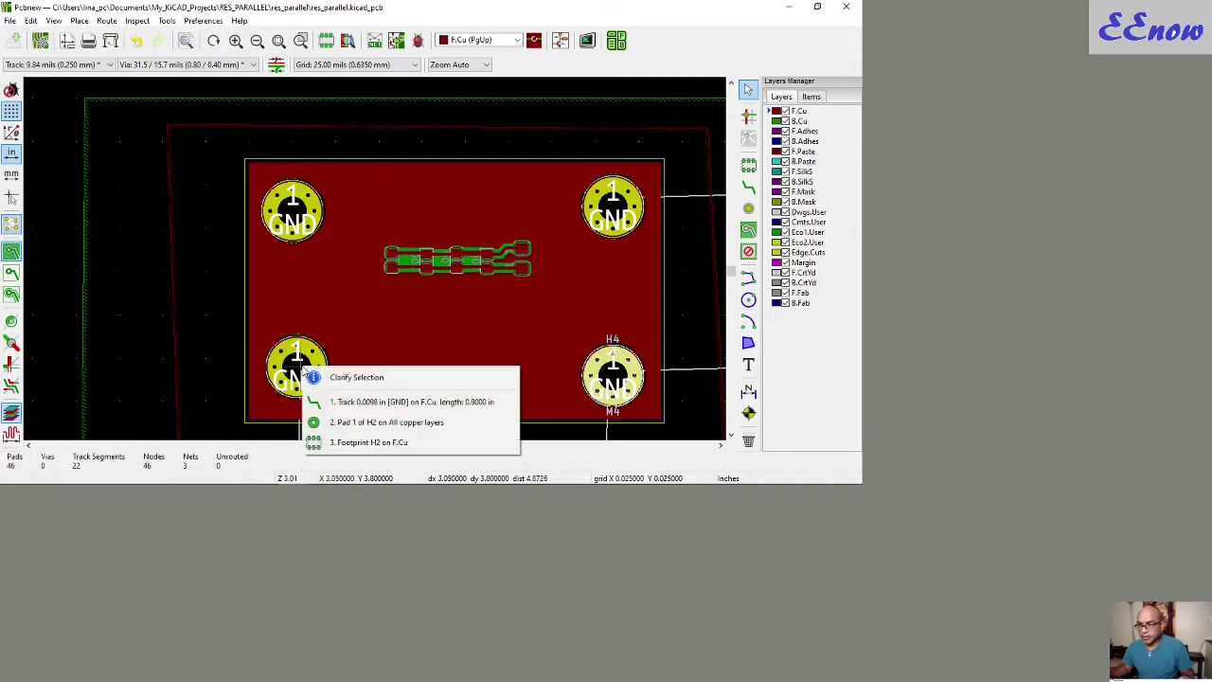
click(340, 425)
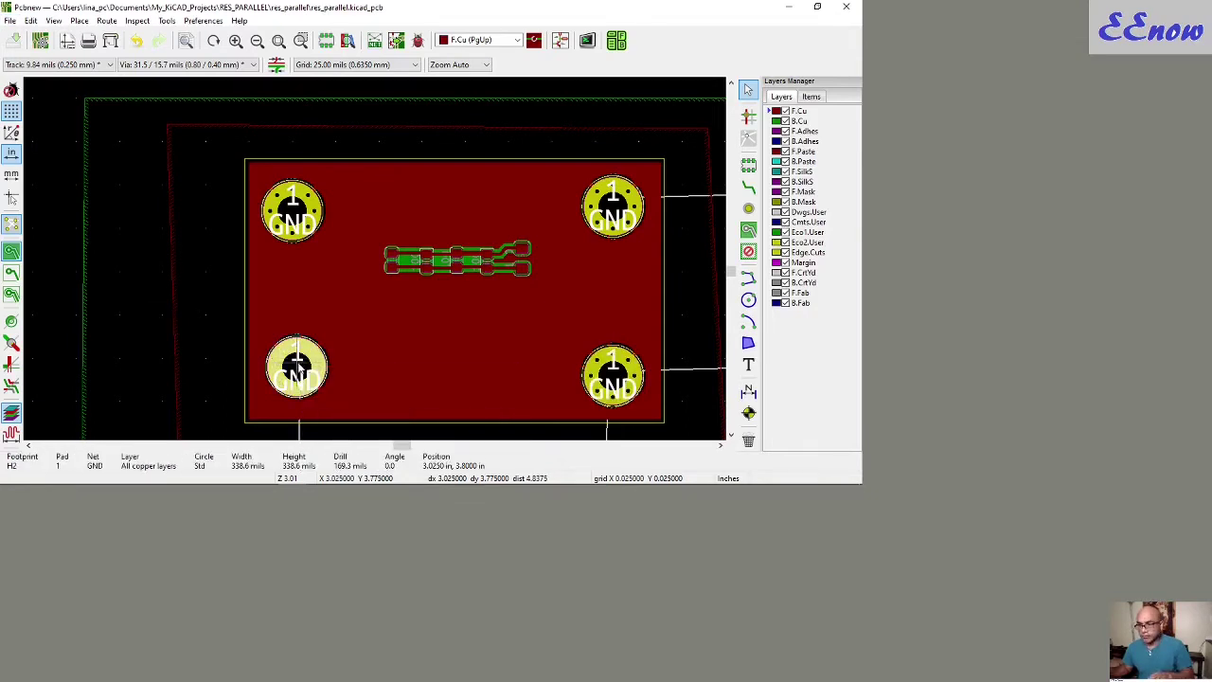
drag(297, 367, 387, 372)
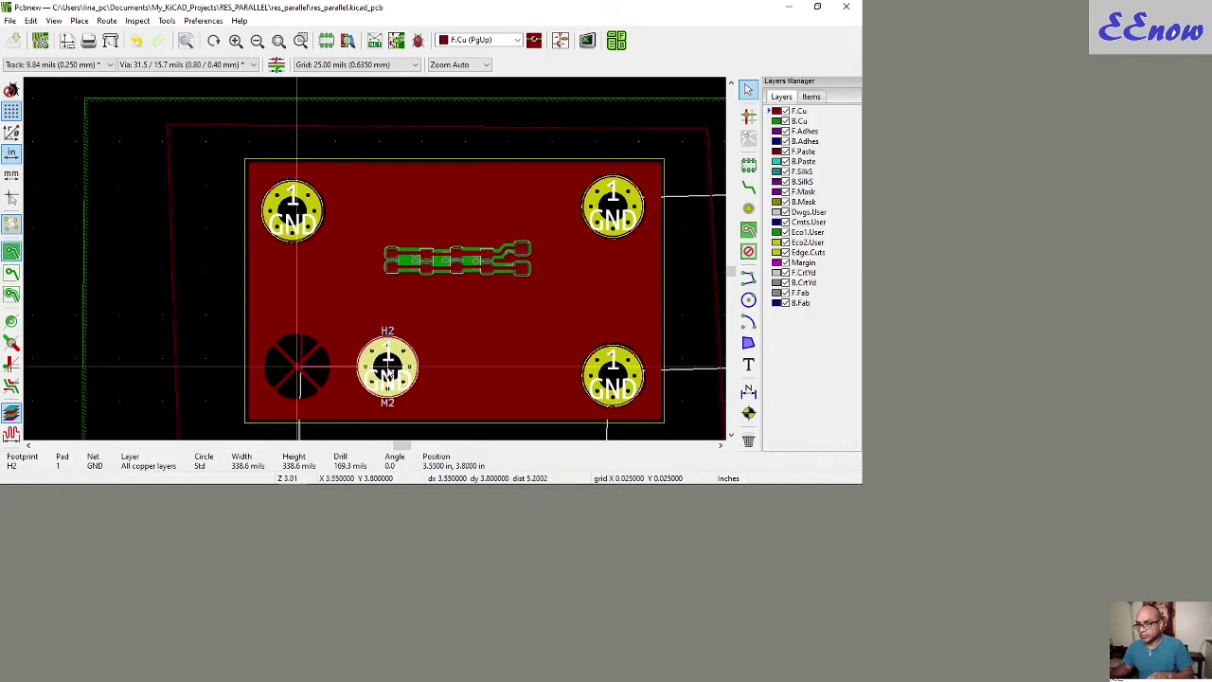
click(387, 372)
- Move H4 left of the bottom-right corner, then check the B.Cu and F.Cu layers
click(613, 377)
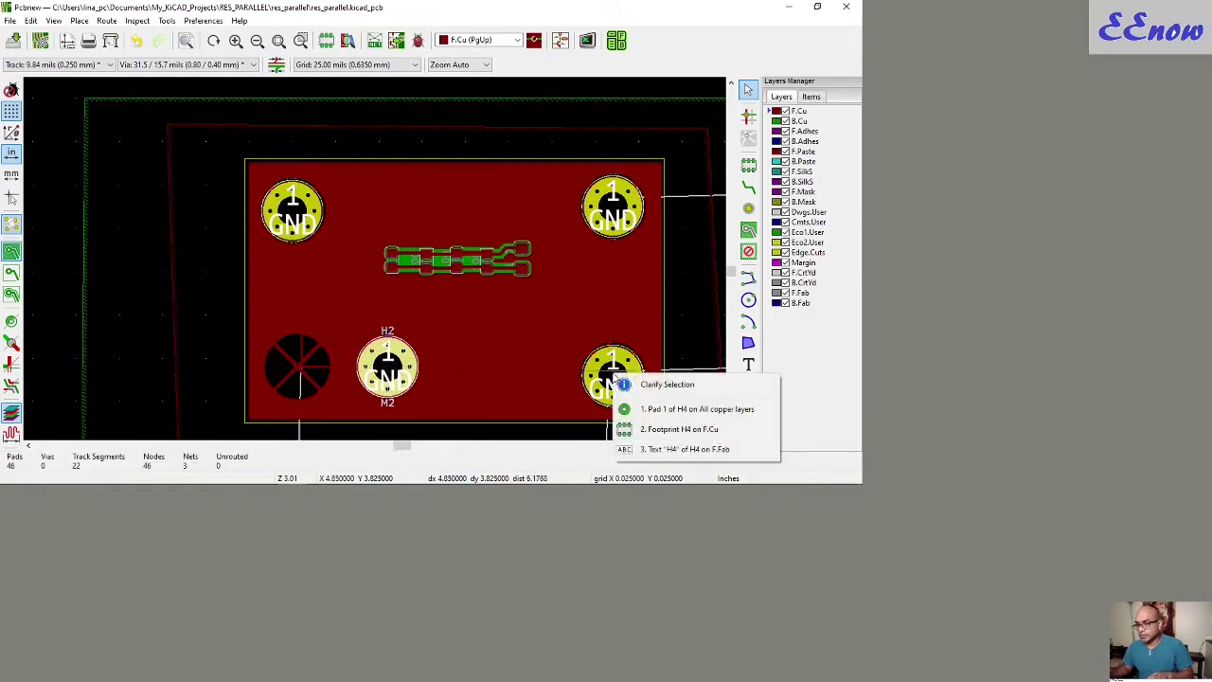
click(648, 409)
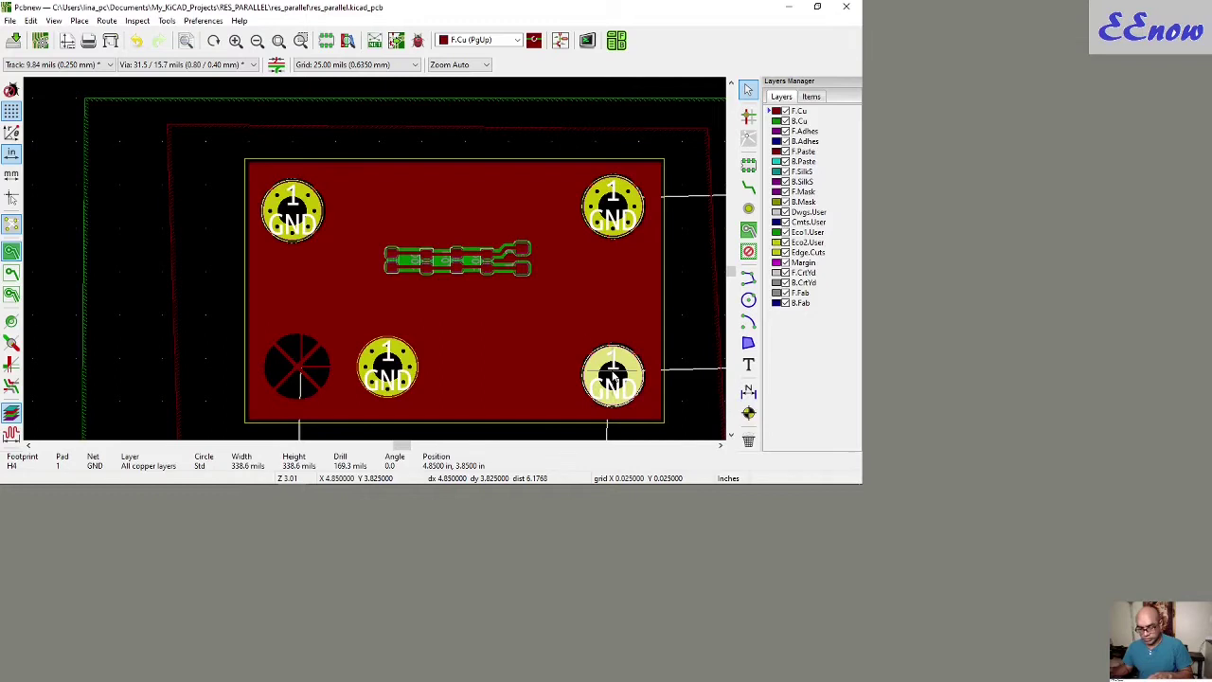
key(m)
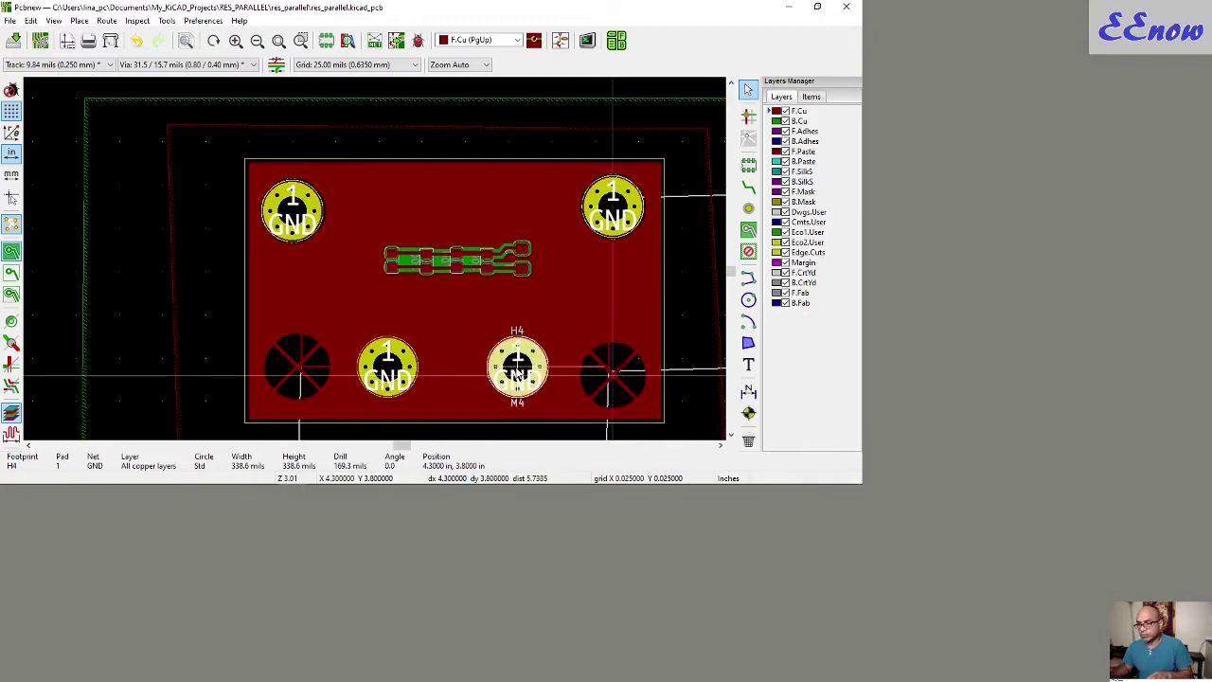
click(525, 376)
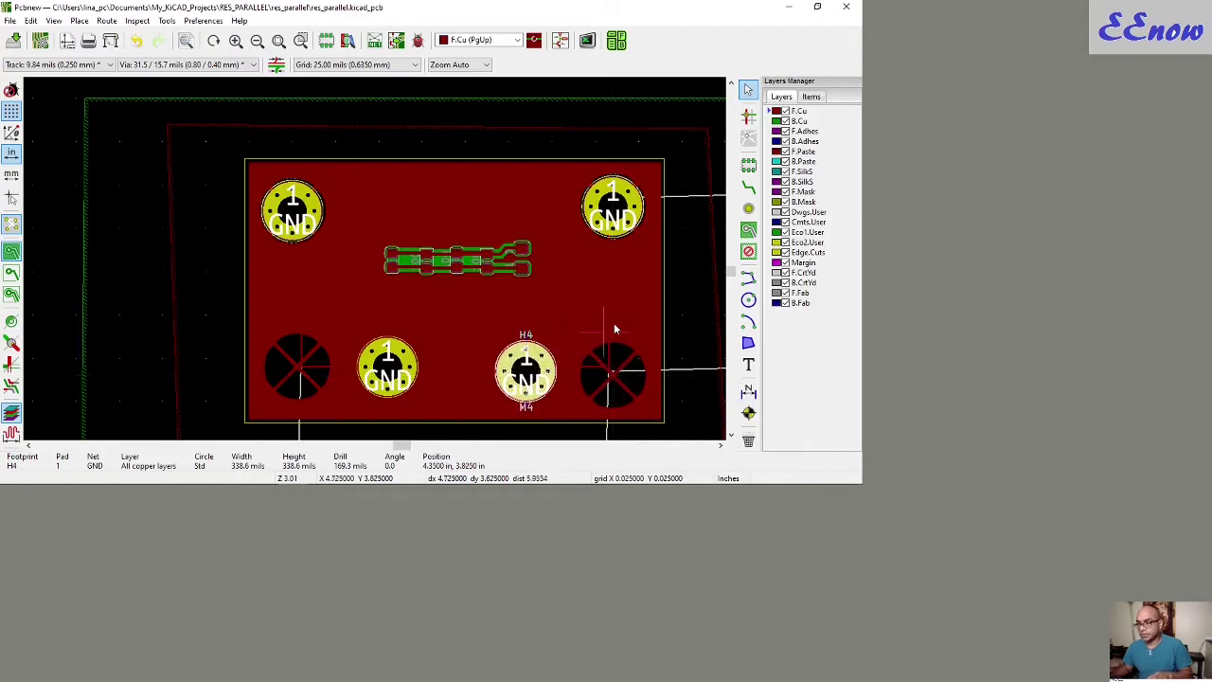
click(770, 122)
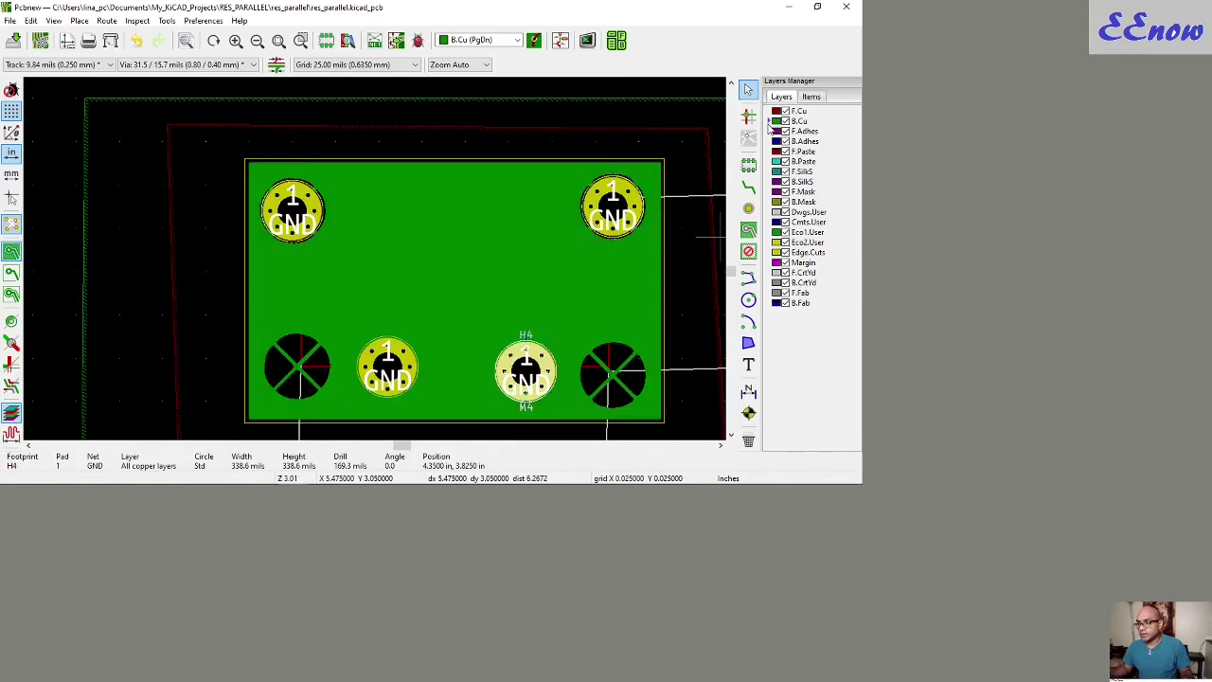
click(769, 112)
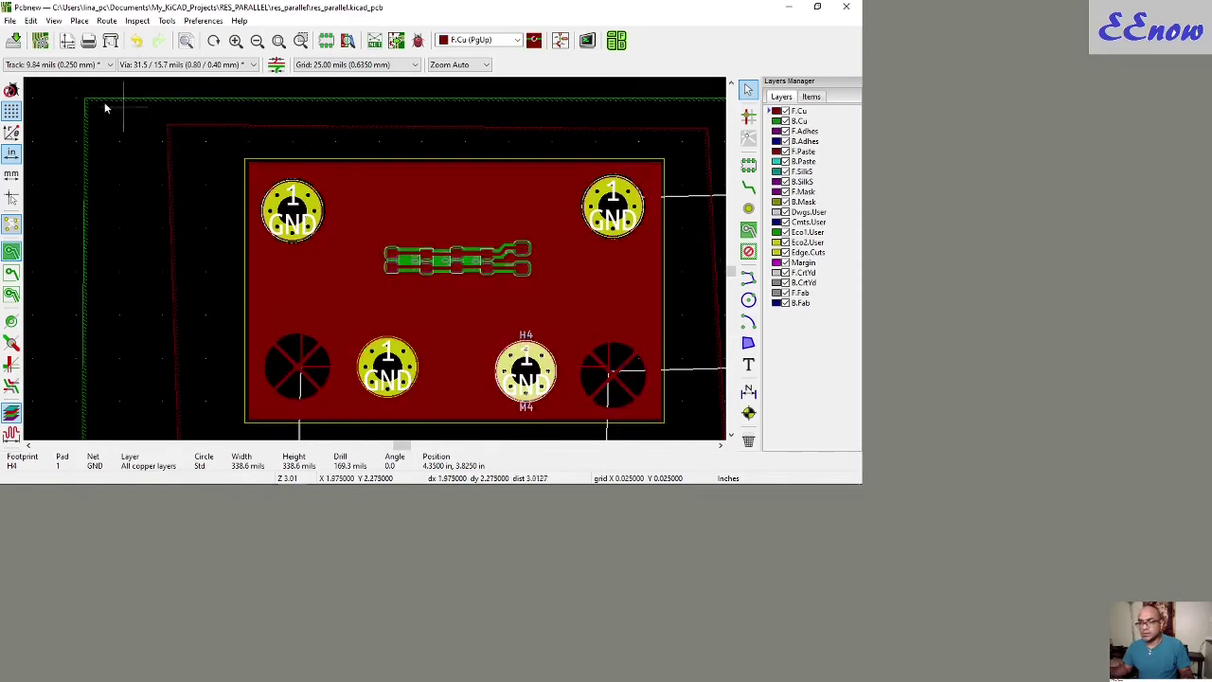
- Open the 3D Viewer and tilt the board into a perspective view
click(54, 21)
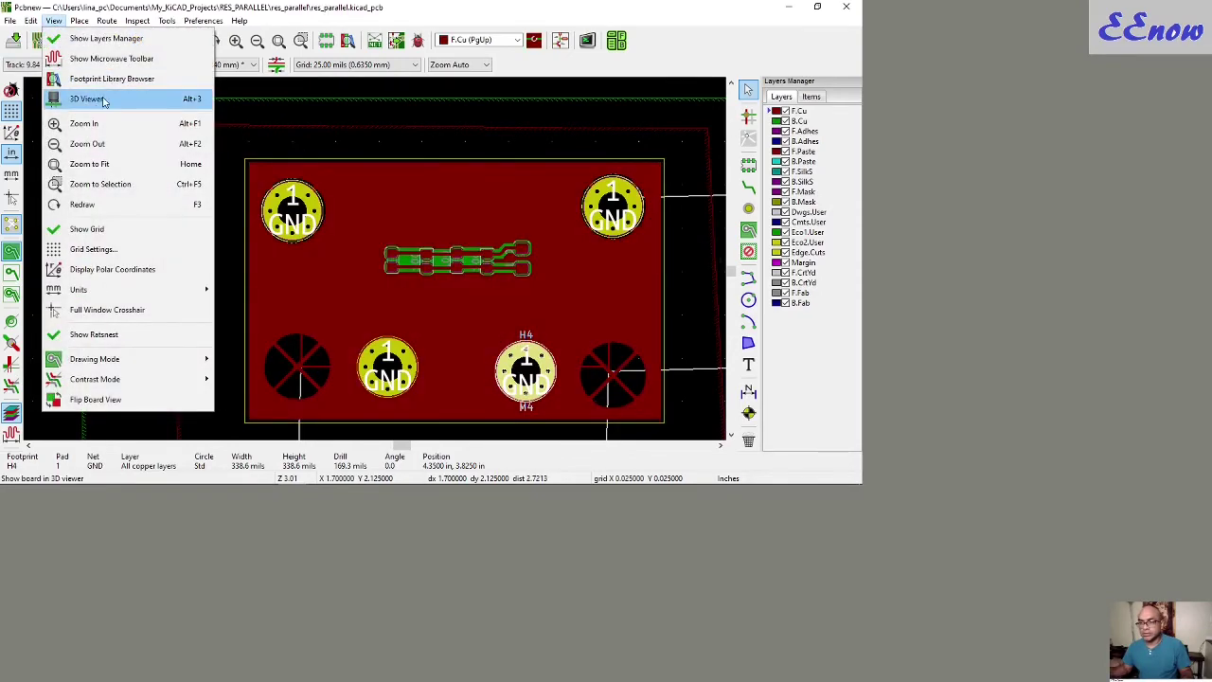
click(101, 101)
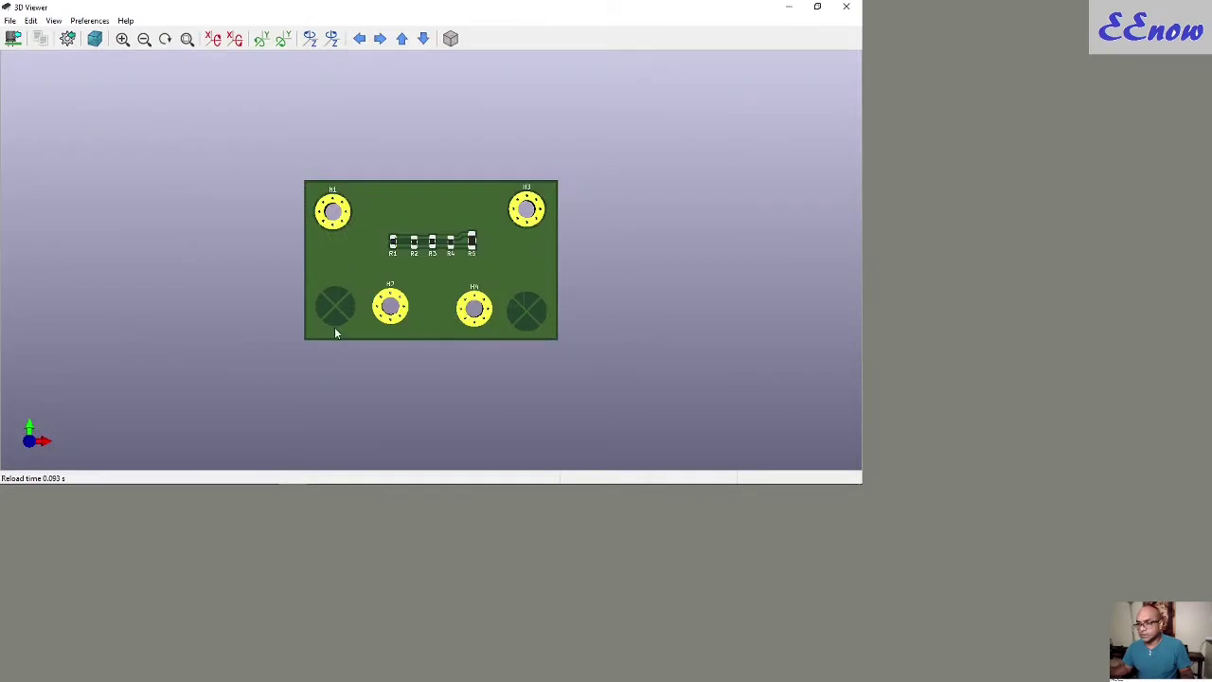
scroll(454, 317, up, 2)
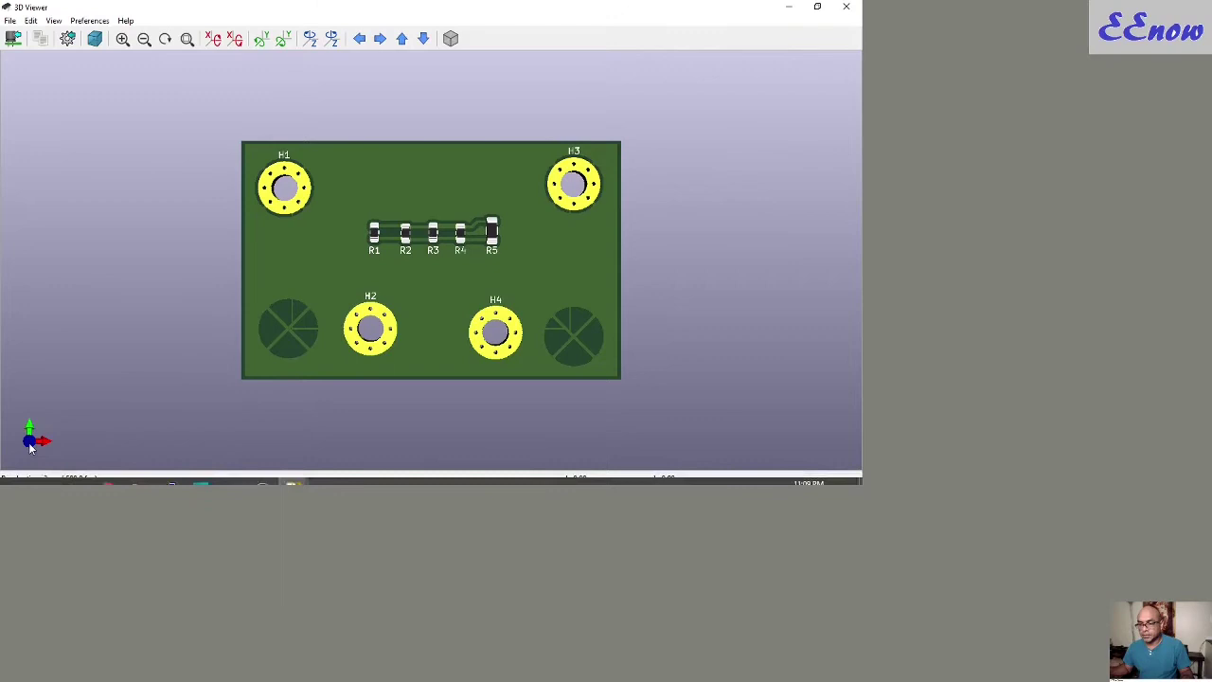
mouse_move(123, 445)
mouse_down()
mouse_move(110, 421)
mouse_move(533, 217)
mouse_move(744, 170)
mouse_move(208, 379)
mouse_move(95, 383)
mouse_move(58, 405)
mouse_up()
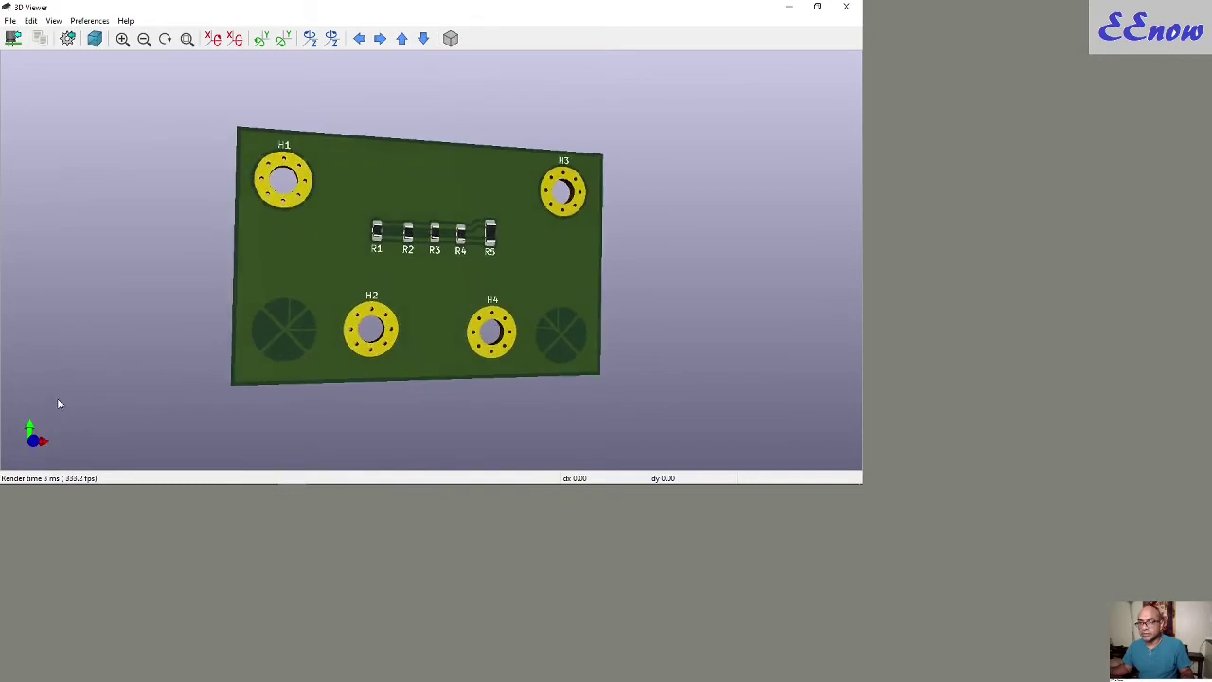
- Back in the layout, refill all copper zones and check the fill on B.Cu and F.Cu
click(845, 7)
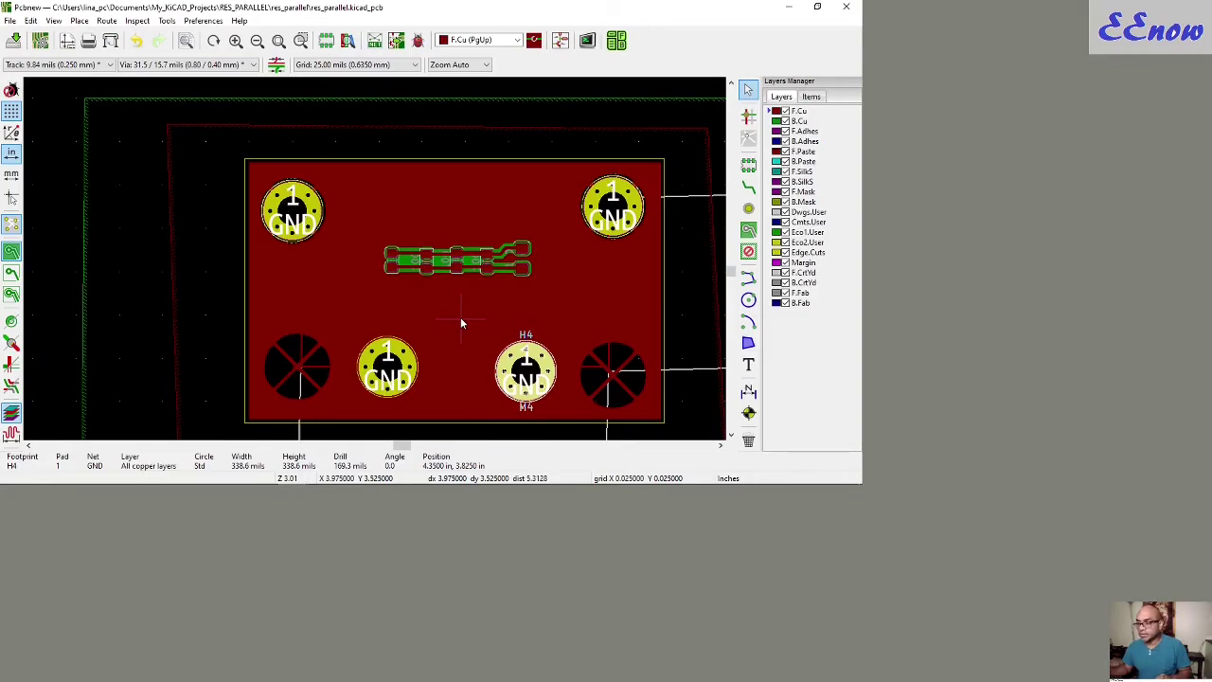
key(Delete)
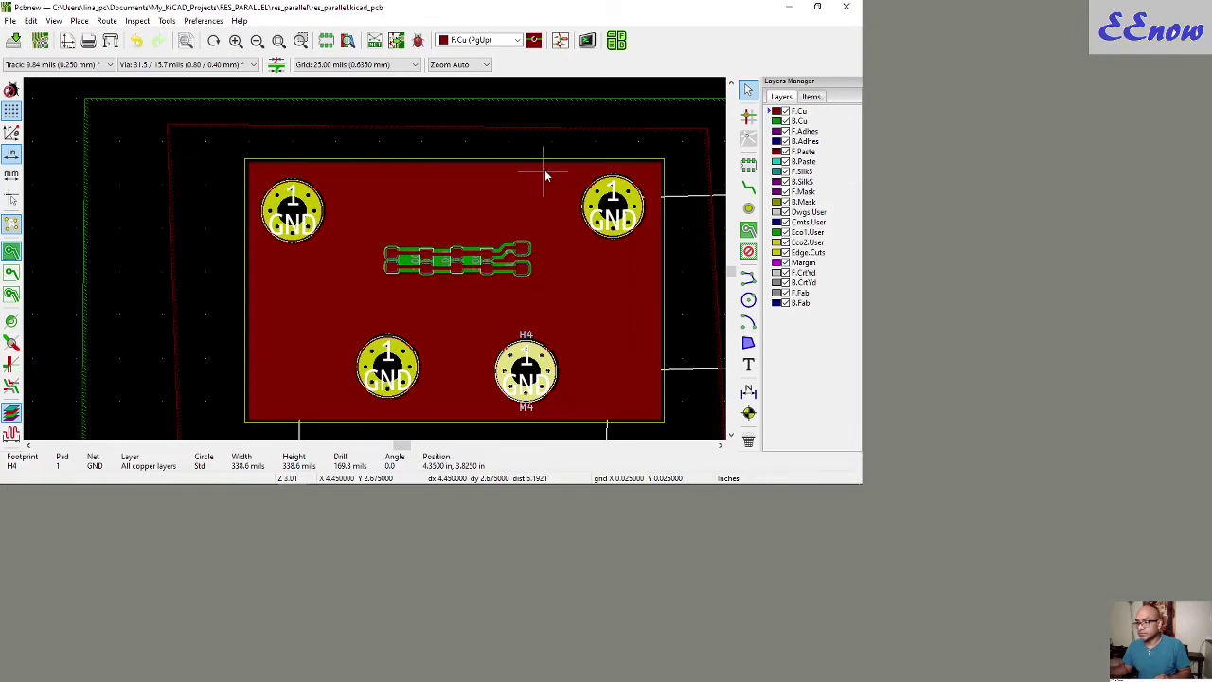
click(770, 122)
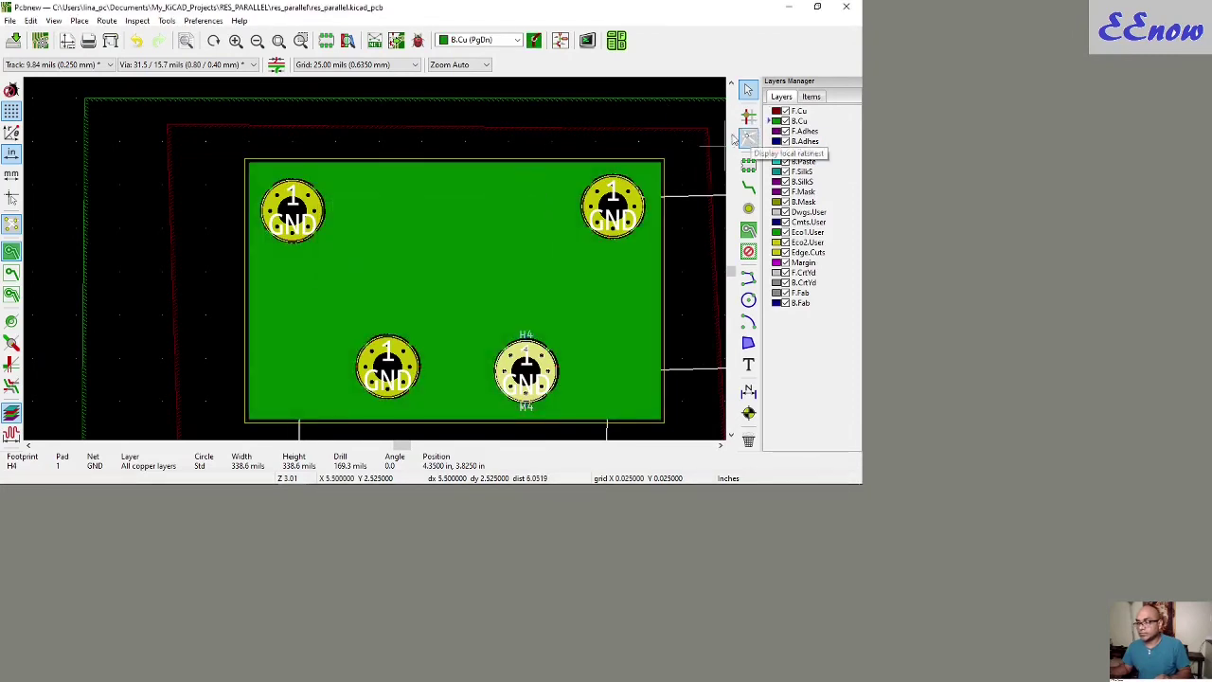
click(771, 111)
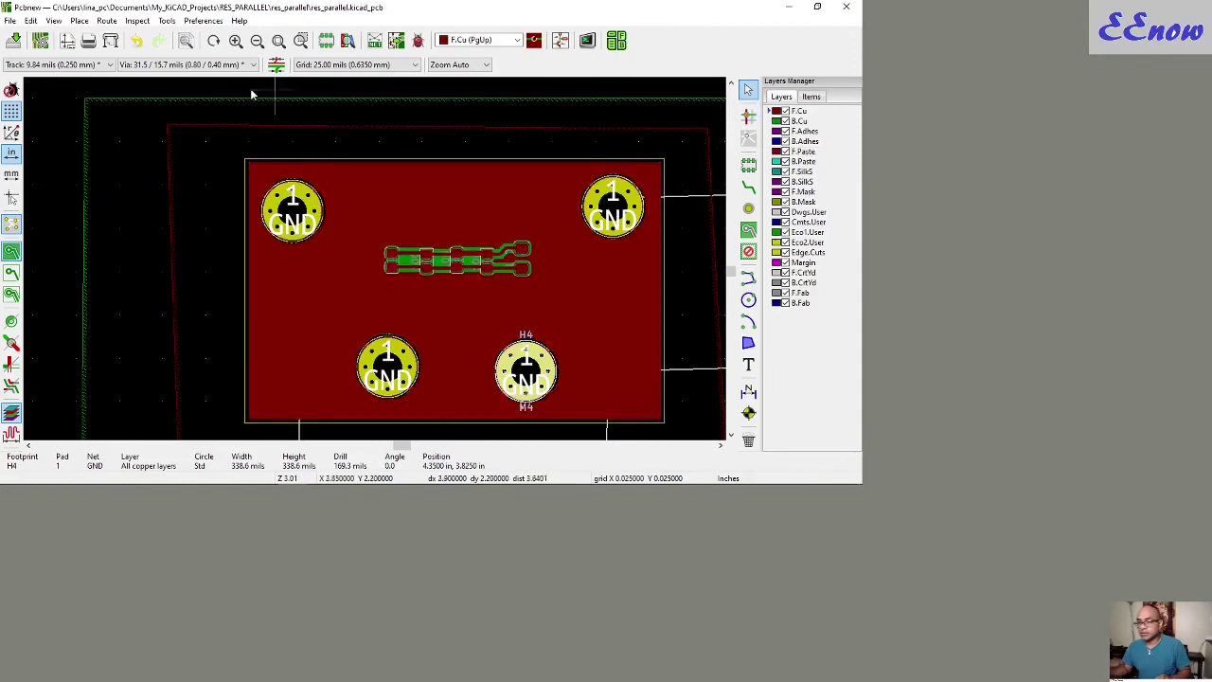
click(53, 21)
click(86, 98)
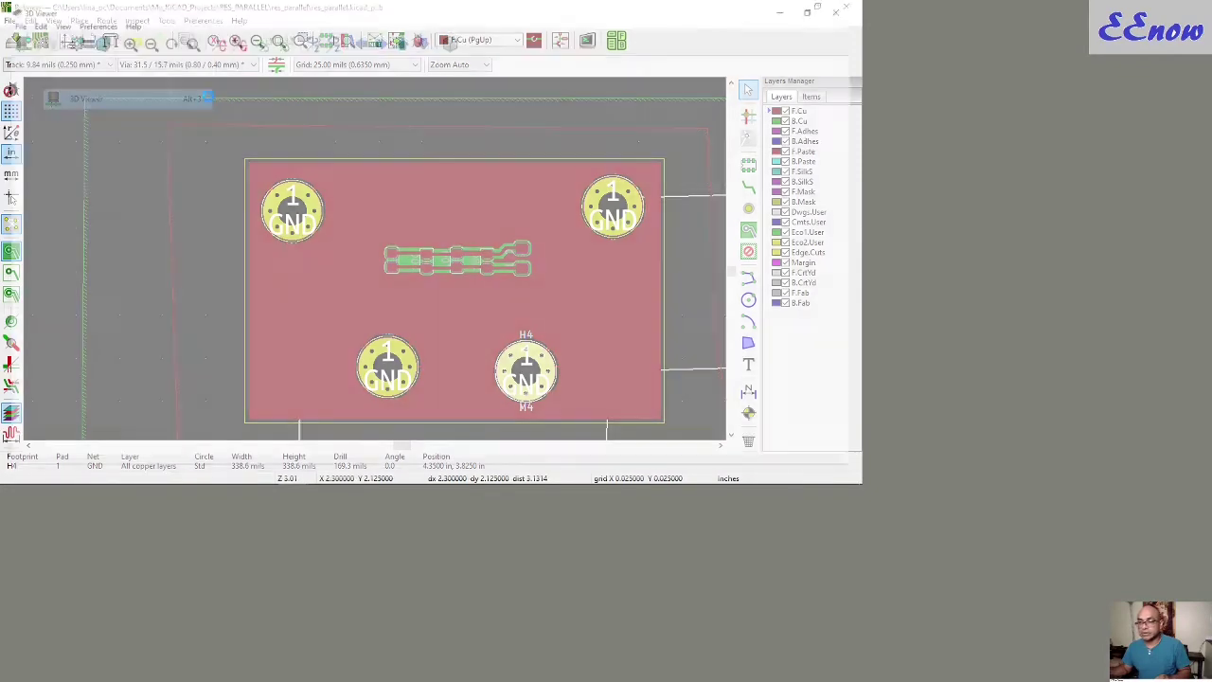
scroll(385, 205, up, 3)
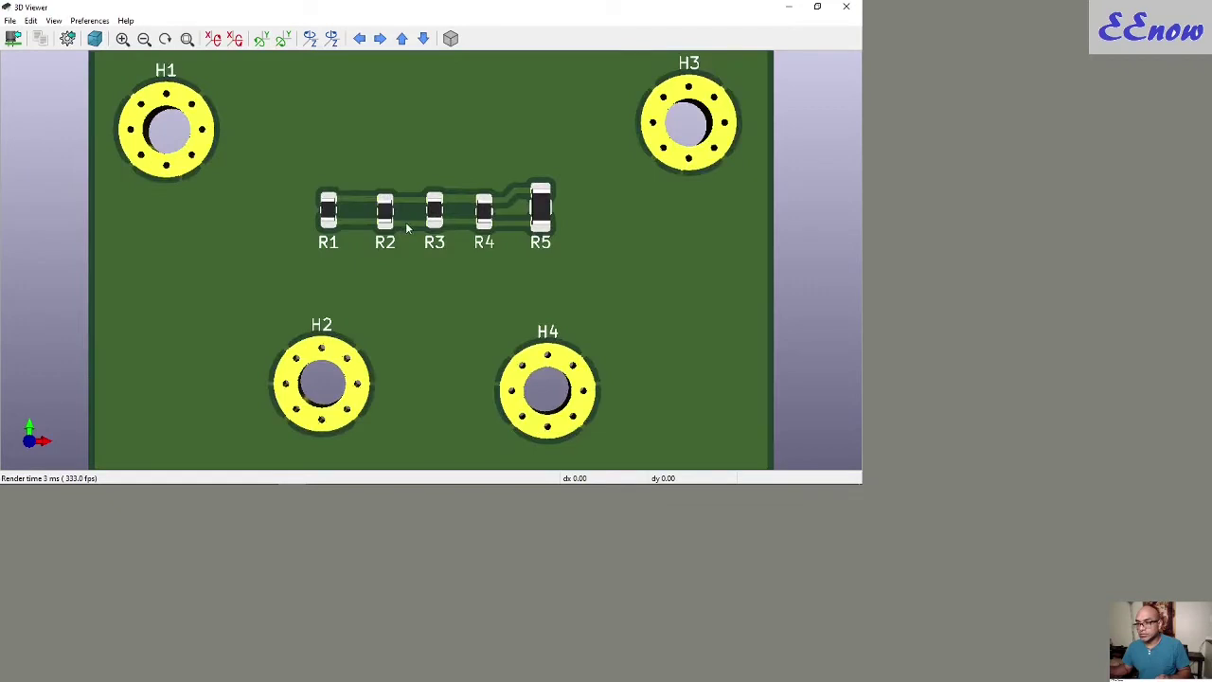
scroll(405, 230, down, 1)
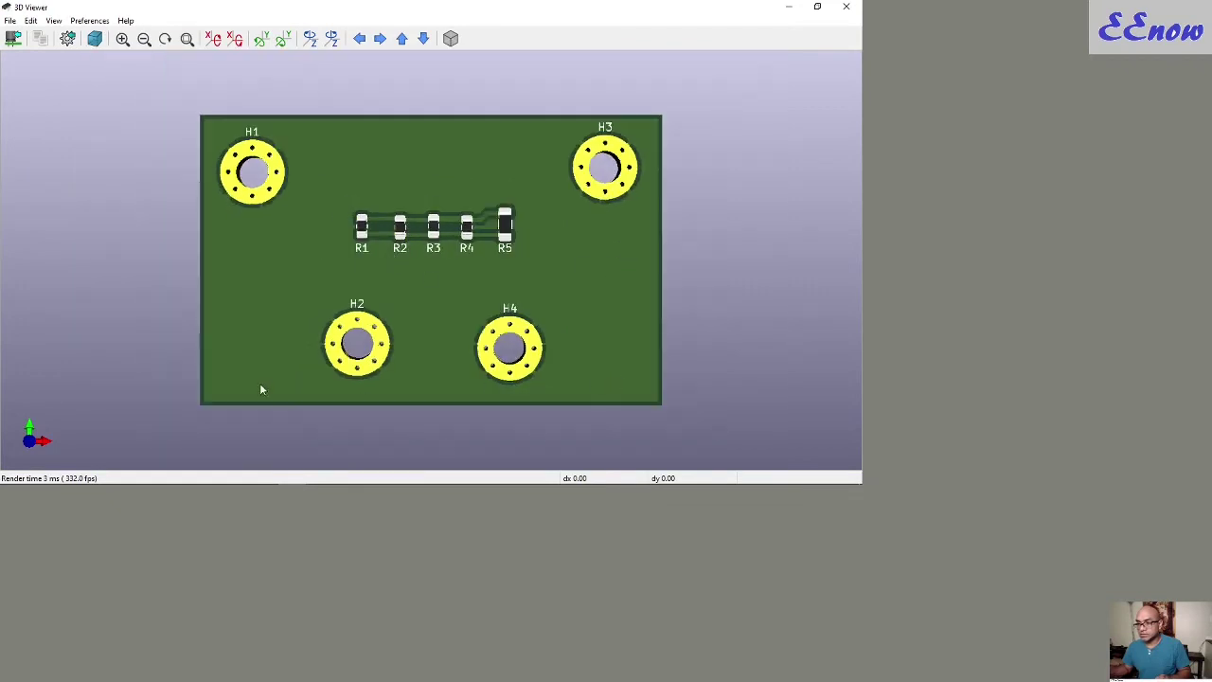
mouse_move(29, 442)
mouse_down()
mouse_move(787, 217)
mouse_move(785, 235)
mouse_move(137, 394)
mouse_move(73, 354)
mouse_up()
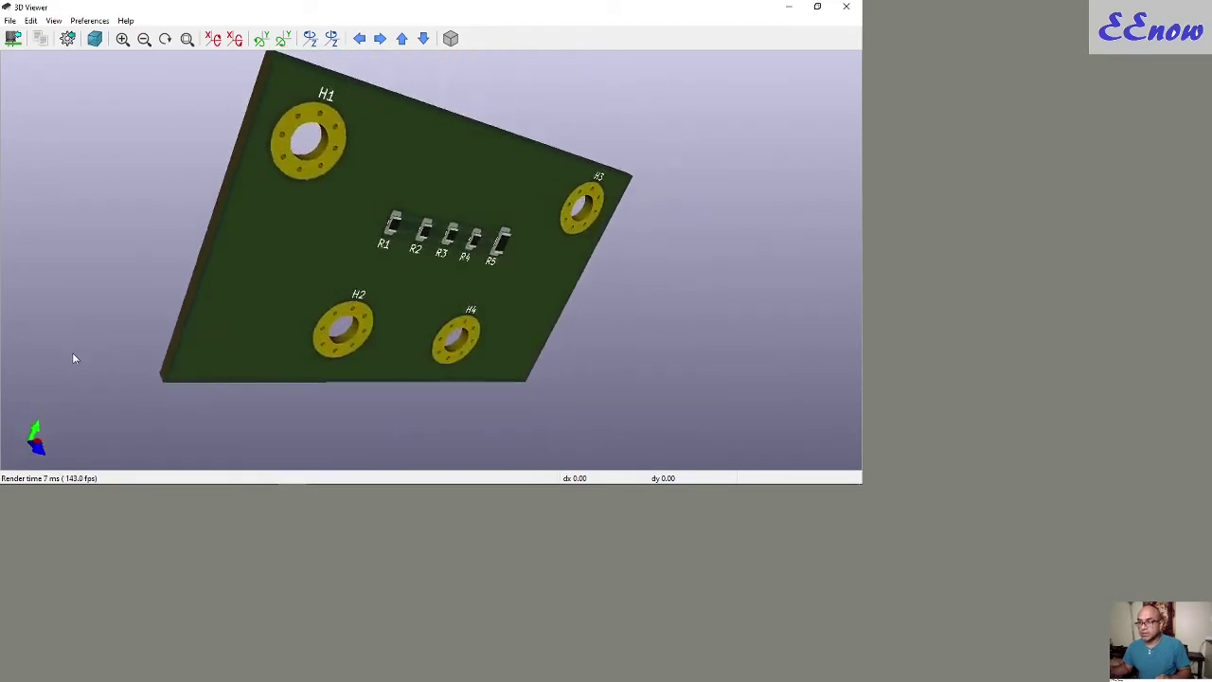
click(848, 6)
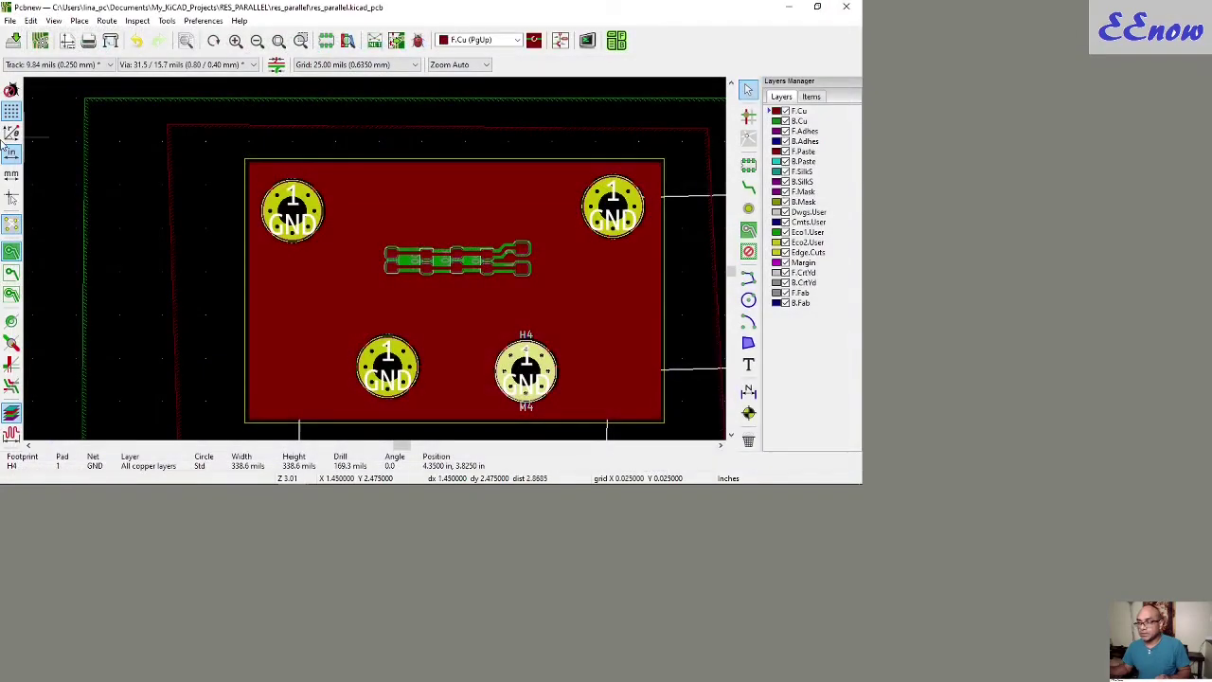